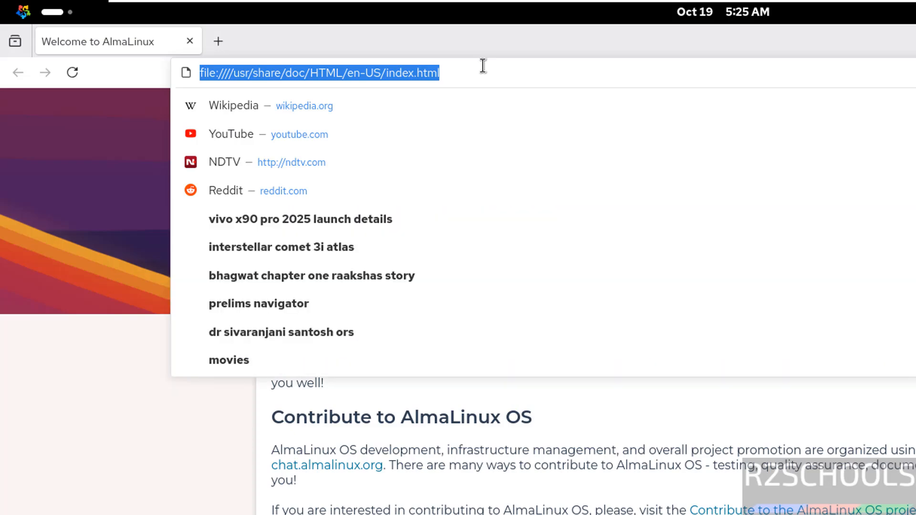
# - Open the website dbeaver.io
pyautogui.write('dbeaver.')
pyautogui.write('io')
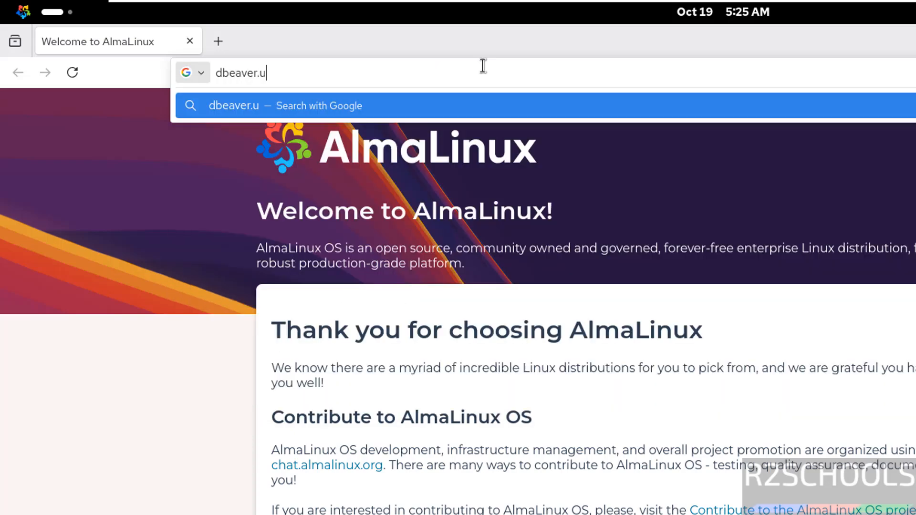
pyautogui.press('Return')
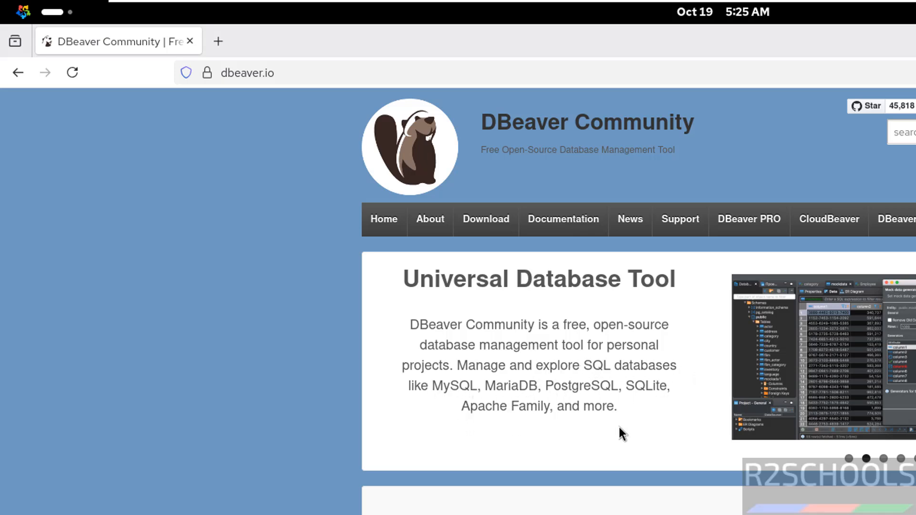
# - Download the Linux RPM package installer of DBeaver Community from the site's download page
pyautogui.scroll(-5, 619, 428)
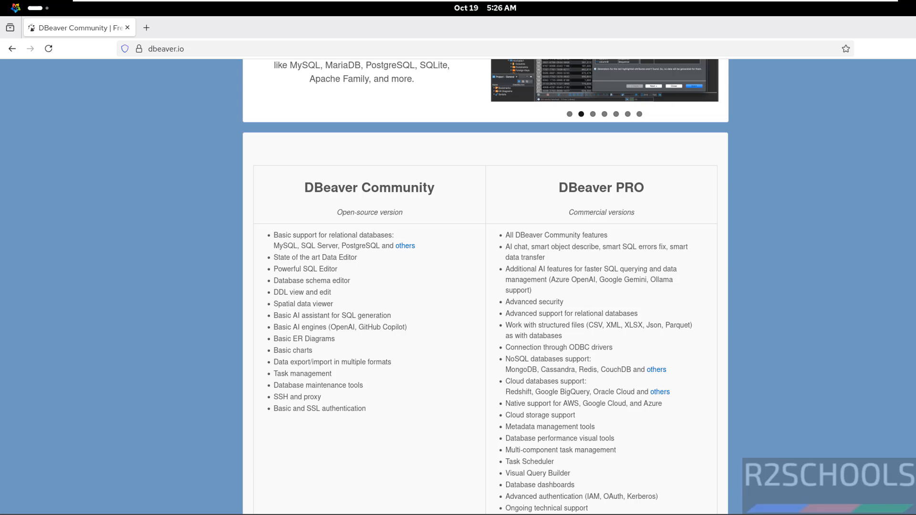
pyautogui.scroll(-3, 390, 407)
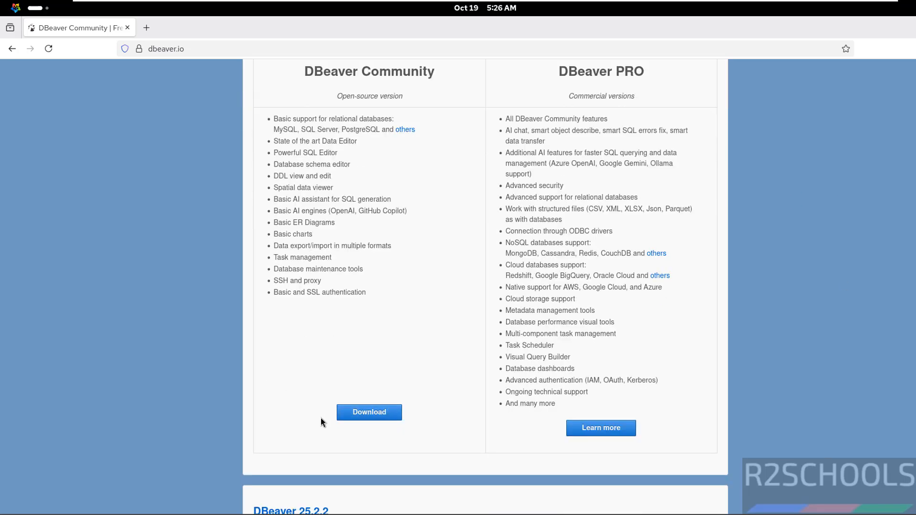
pyautogui.click(361, 413)
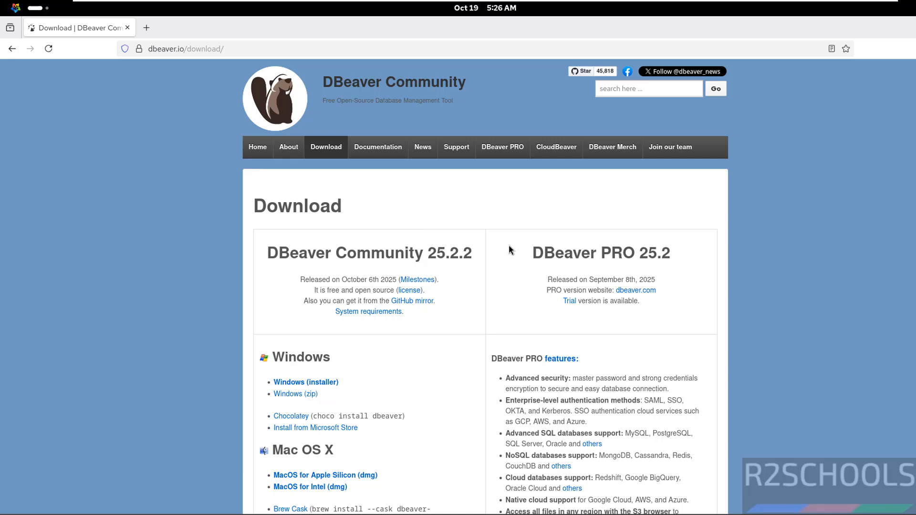
pyautogui.scroll(-8, 194, 400)
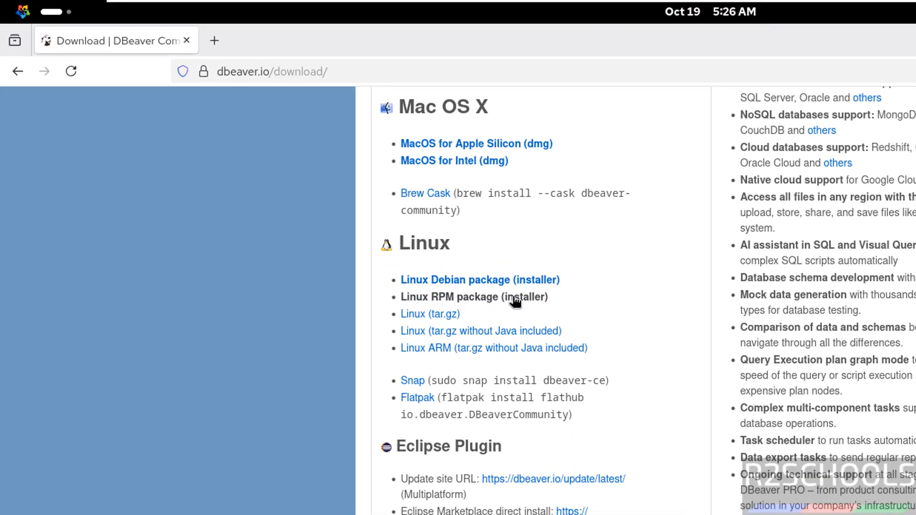
pyautogui.click(516, 300)
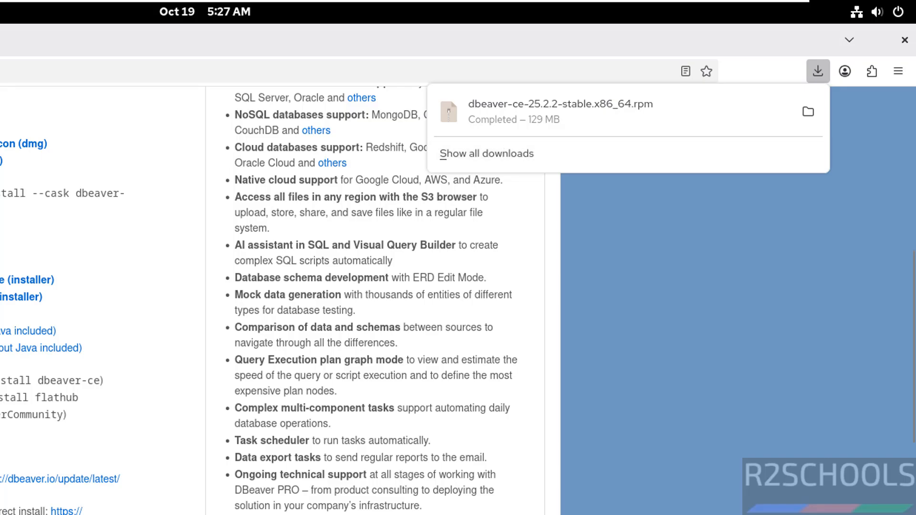
# - Switch to the terminal, change to the Downloads directory and list its files
pyautogui.press('super')
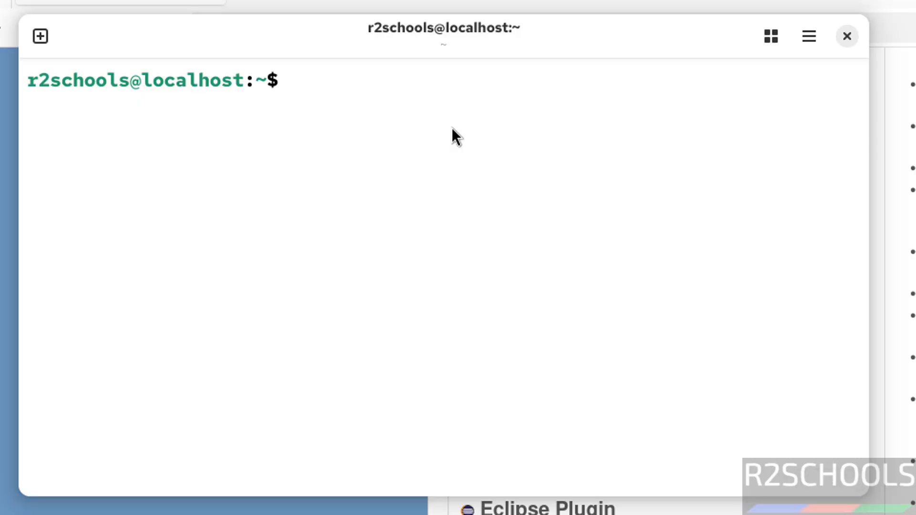
pyautogui.write('cd Dow')
pyautogui.press('Tab')
pyautogui.press('Return')
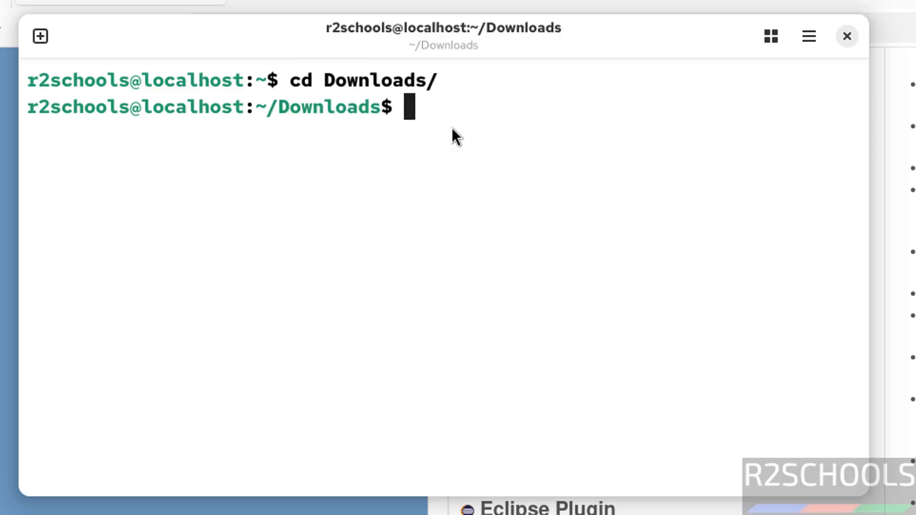
pyautogui.write('ls')
pyautogui.press('Return')
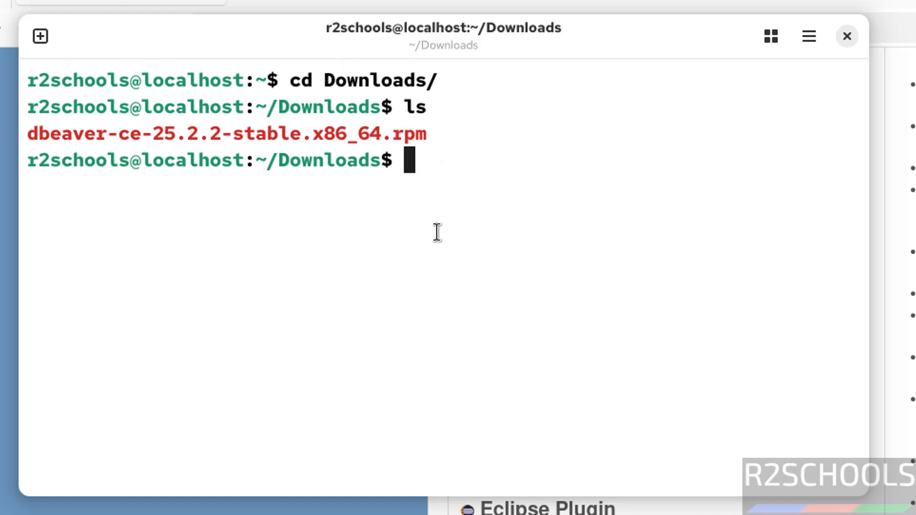
# - Install dbeaver-ce-25.2.2-stable.x86_64.rpm with sudo rpm -ivh, entering the sudo password
pyautogui.write('sudo ')
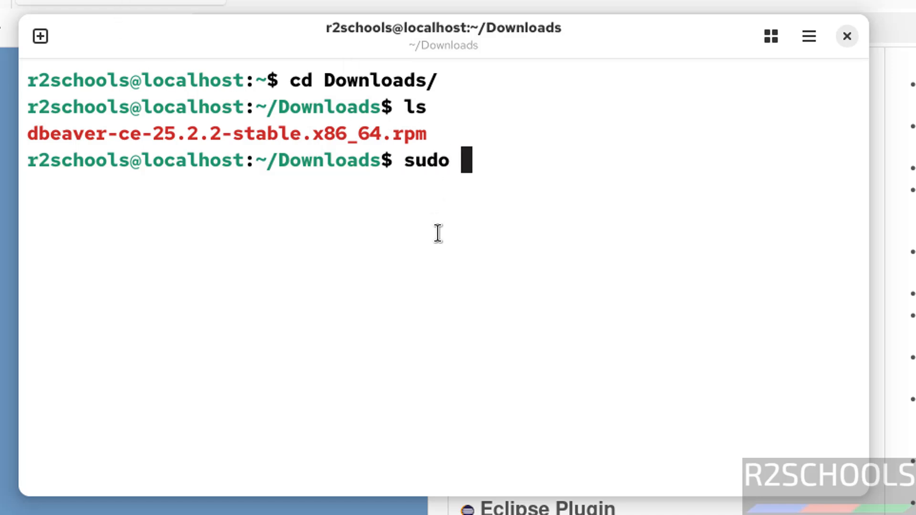
pyautogui.write('rpm -ivh ')
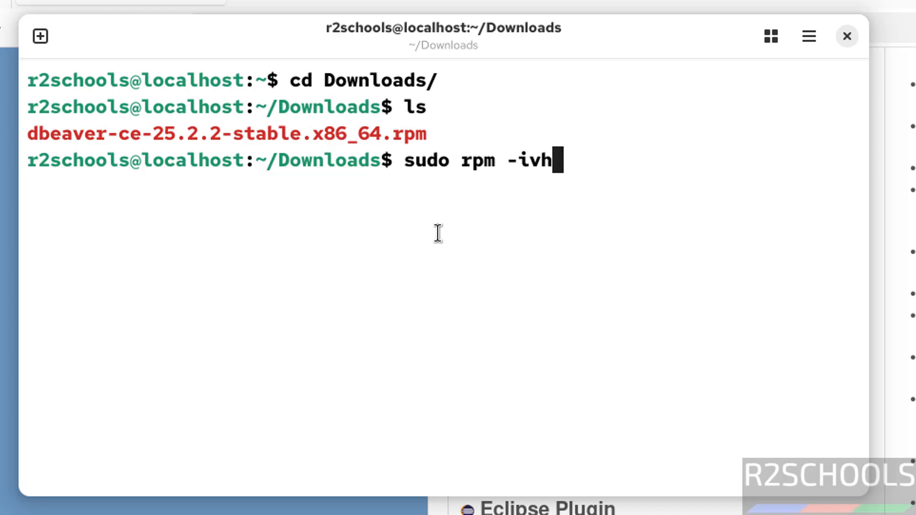
pyautogui.write('dbea')
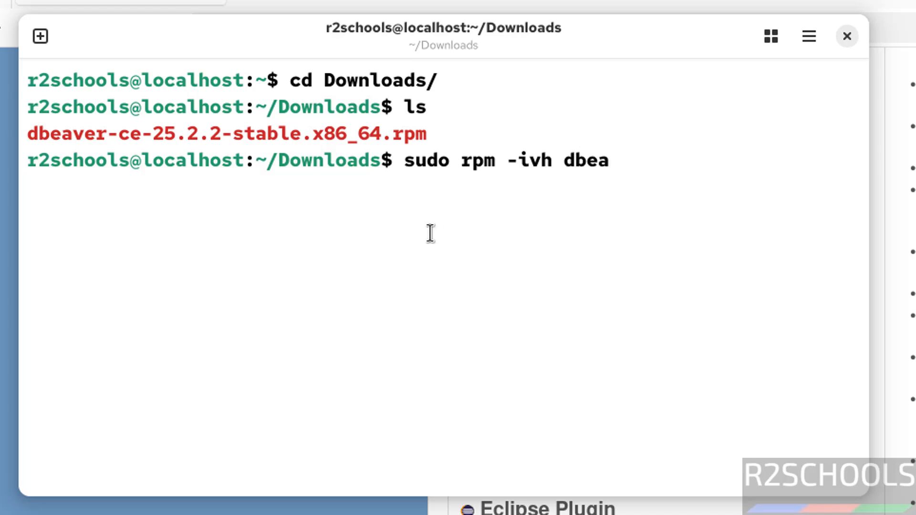
pyautogui.press('Tab')
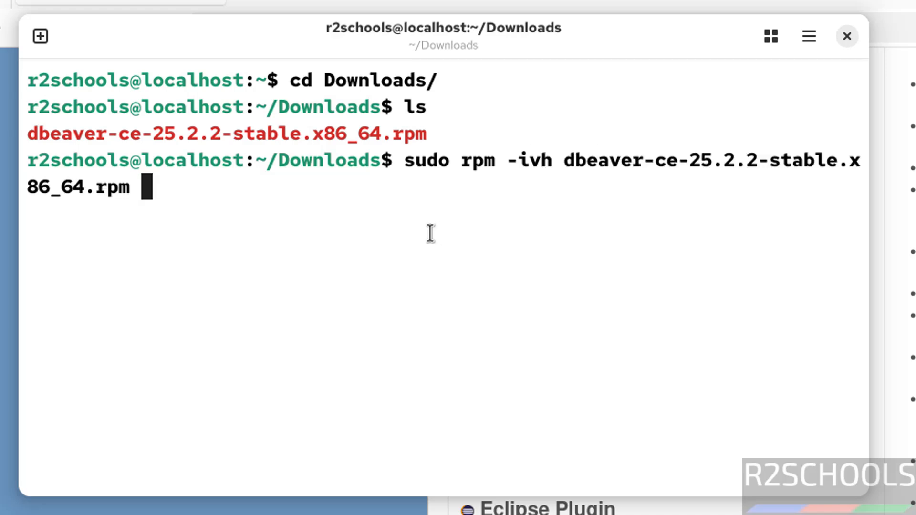
pyautogui.press('Return')
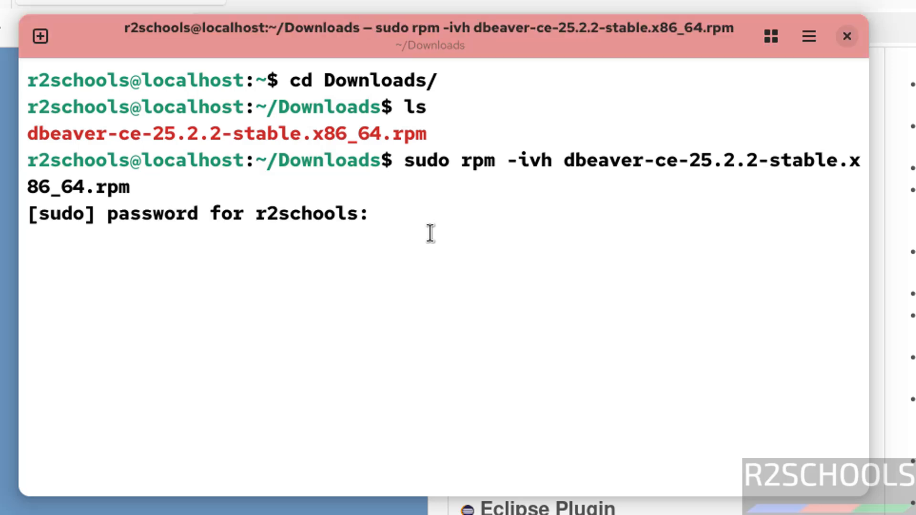
pyautogui.press('Return')
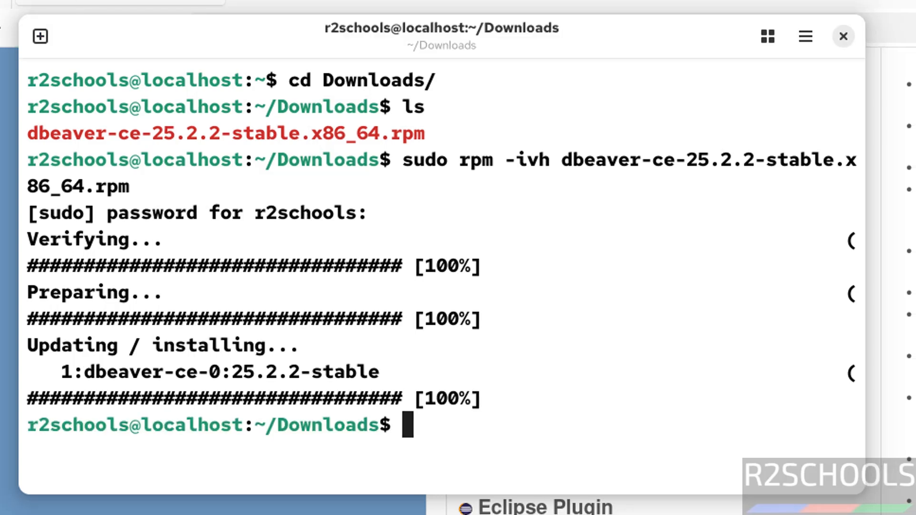
# - Launch dbeaver-ce from the installed applications
pyautogui.click(22, 8)
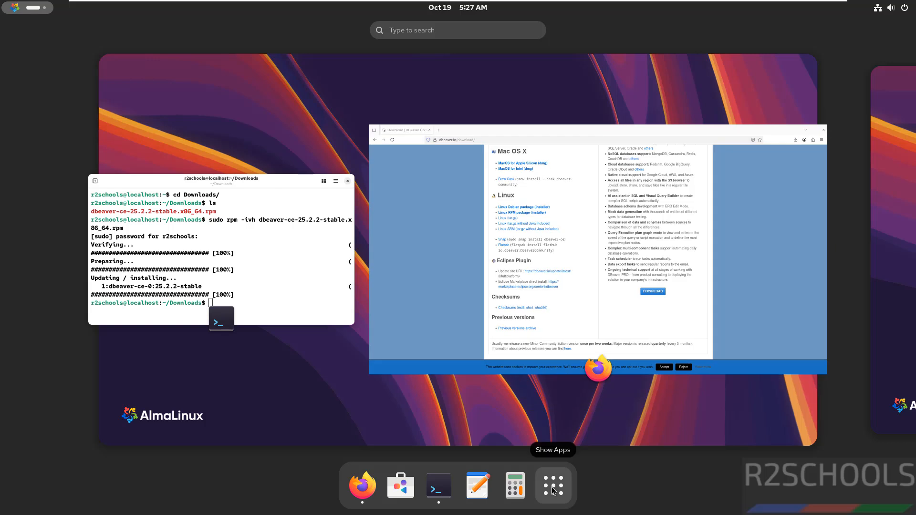
pyautogui.click(554, 490)
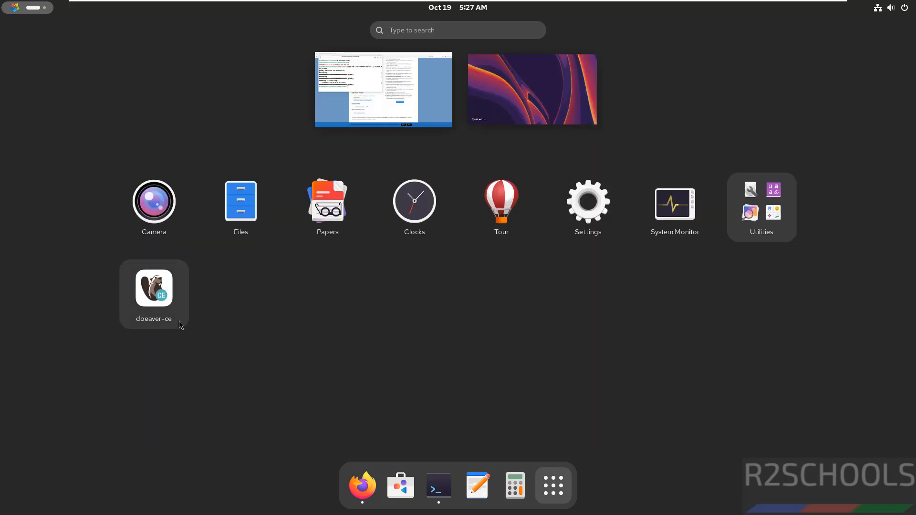
pyautogui.click(153, 302)
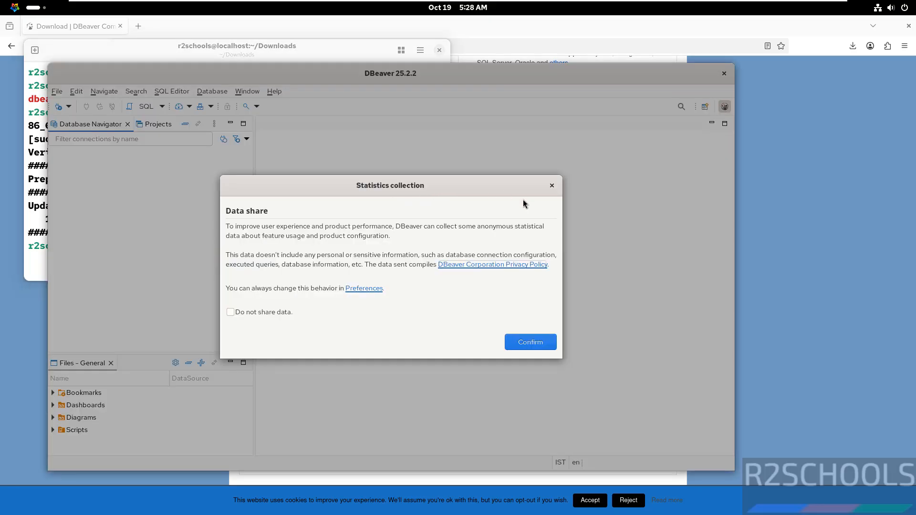
# - Dismiss the statistics collection notice, decline creating the sample database and maximize the DBeaver window
pyautogui.click(552, 186)
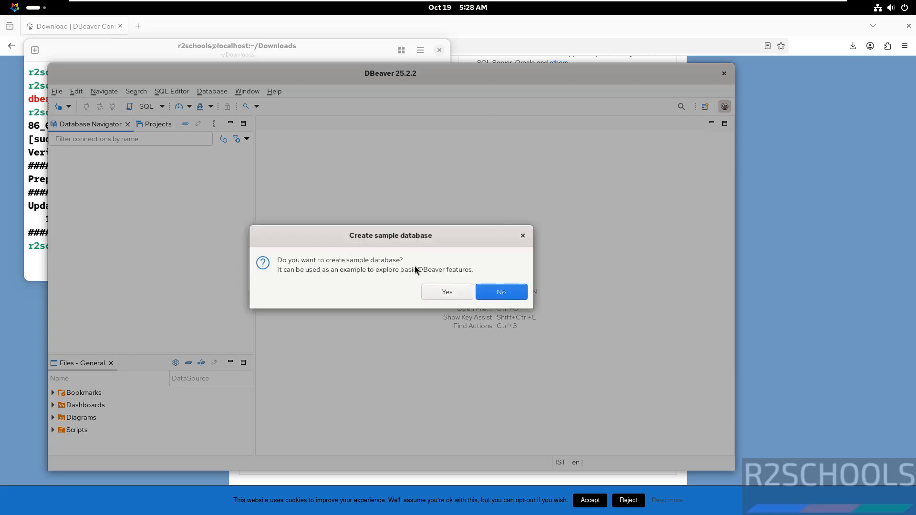
pyautogui.click(499, 292)
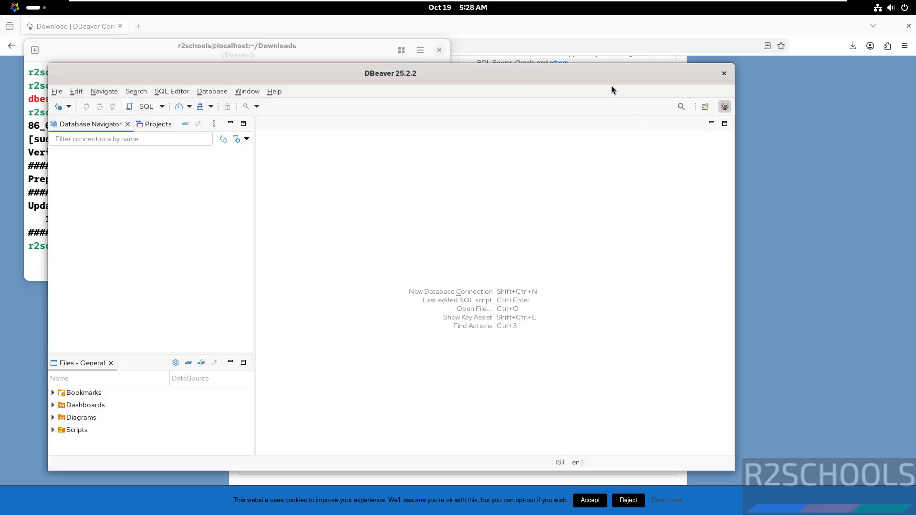
pyautogui.doubleClick(589, 77)
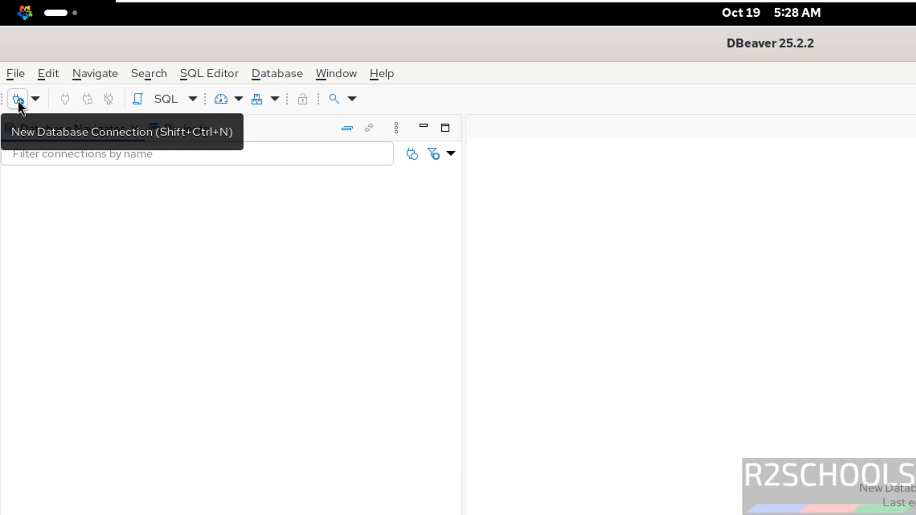
# - Start a new database connection of type MySQL and proceed to its connection settings
pyautogui.click(265, 70)
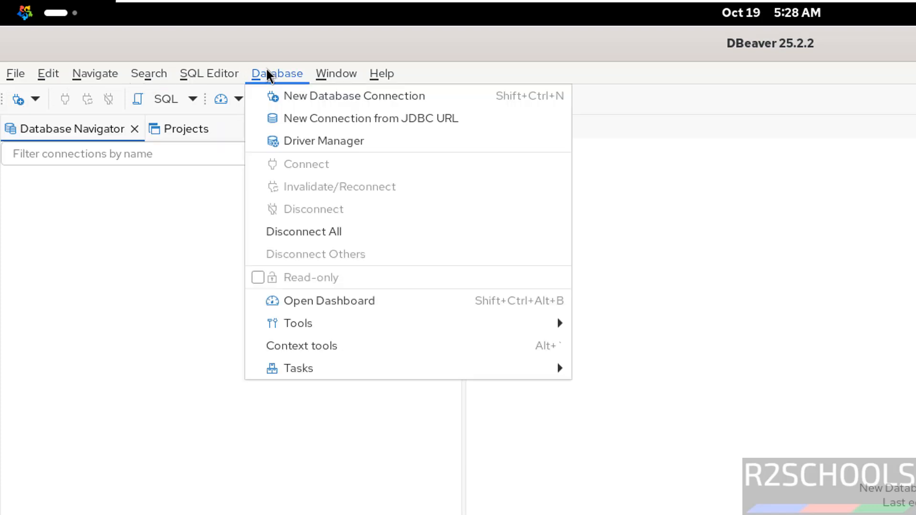
pyautogui.click(314, 95)
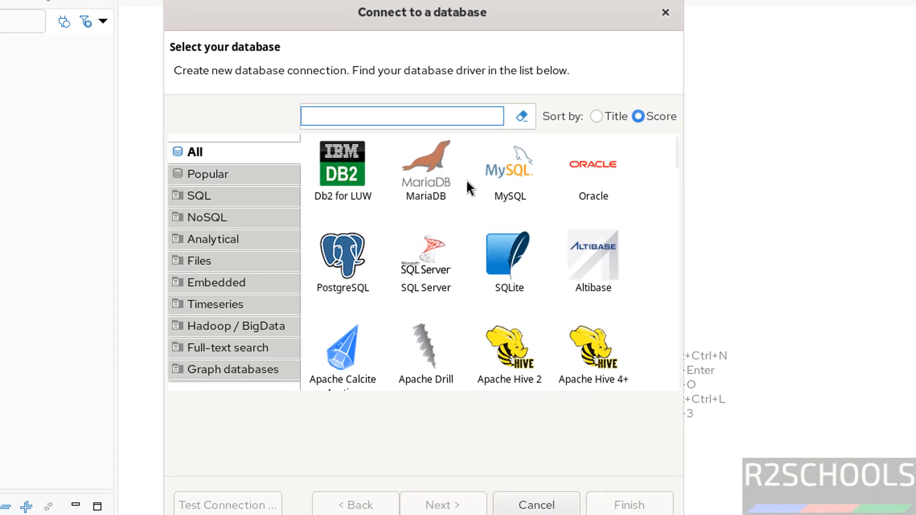
pyautogui.click(509, 196)
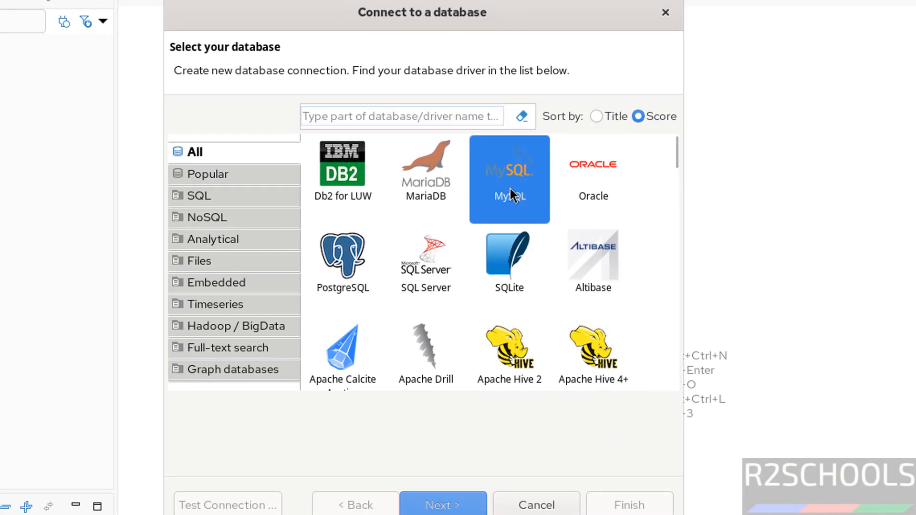
pyautogui.click(440, 508)
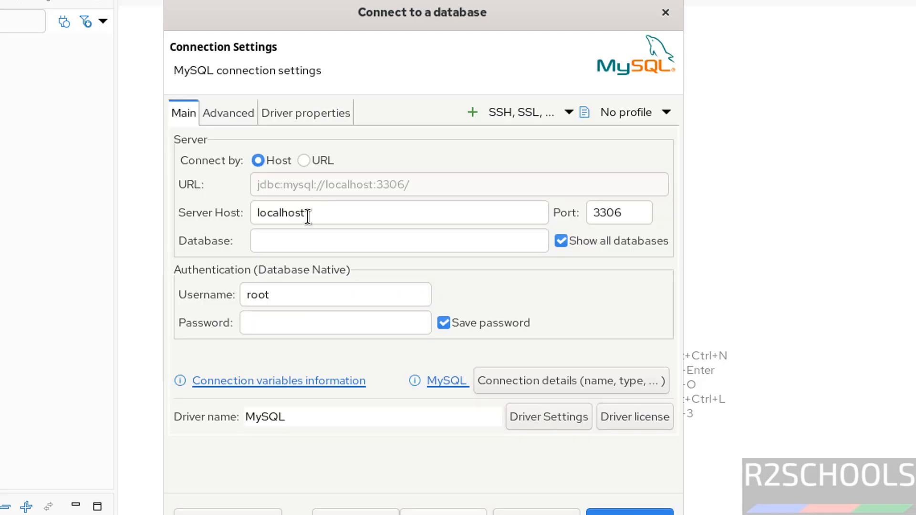
# - Set the connection's database to bank and enter the password for the root user, keeping port 3306
pyautogui.doubleClick(631, 212)
pyautogui.click(335, 244)
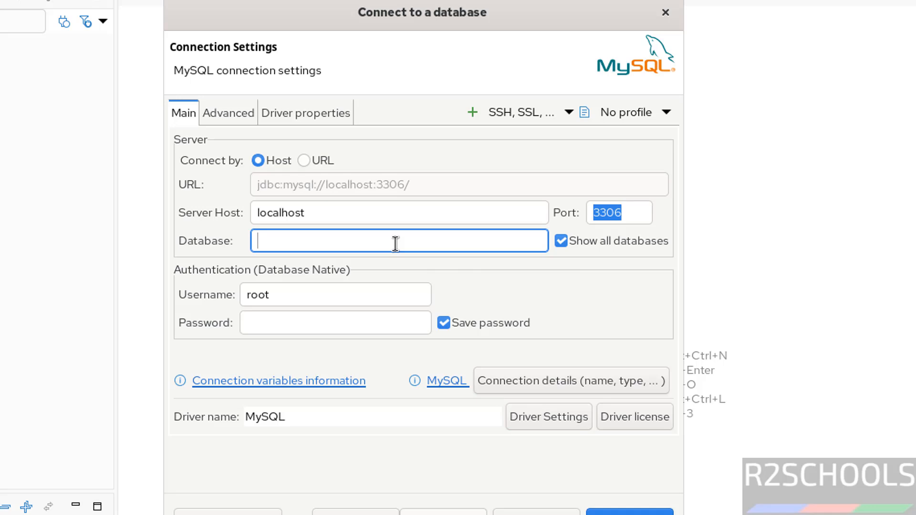
pyautogui.write('bank')
pyautogui.click(306, 291)
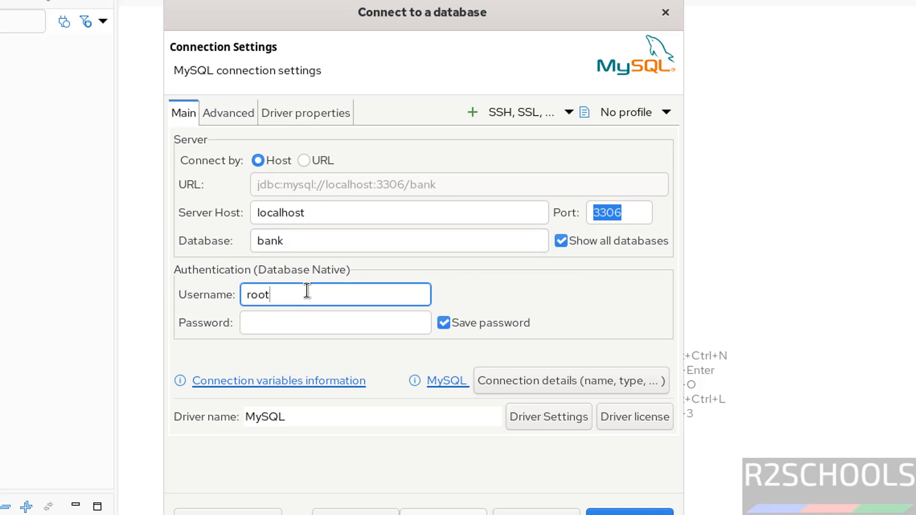
pyautogui.click(282, 319)
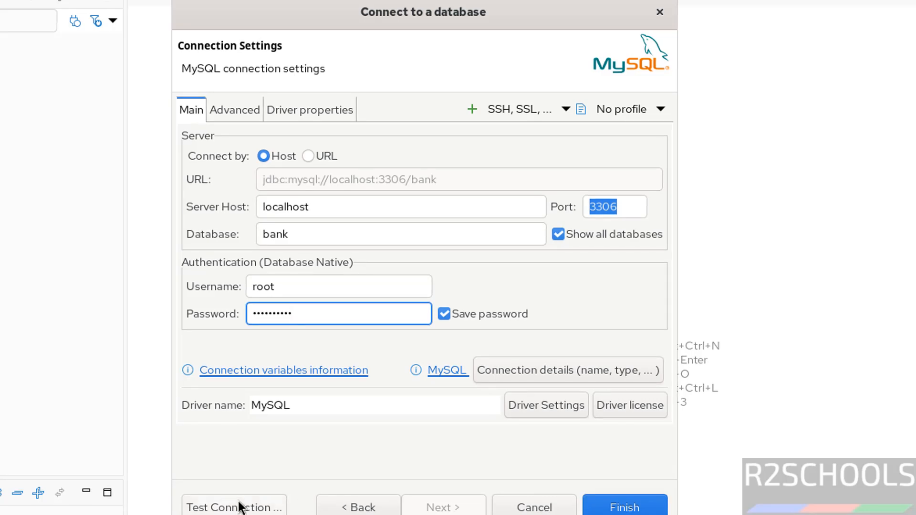
# - Test the MySQL connection, downloading the missing driver files, and dismiss the result message
pyautogui.click(237, 508)
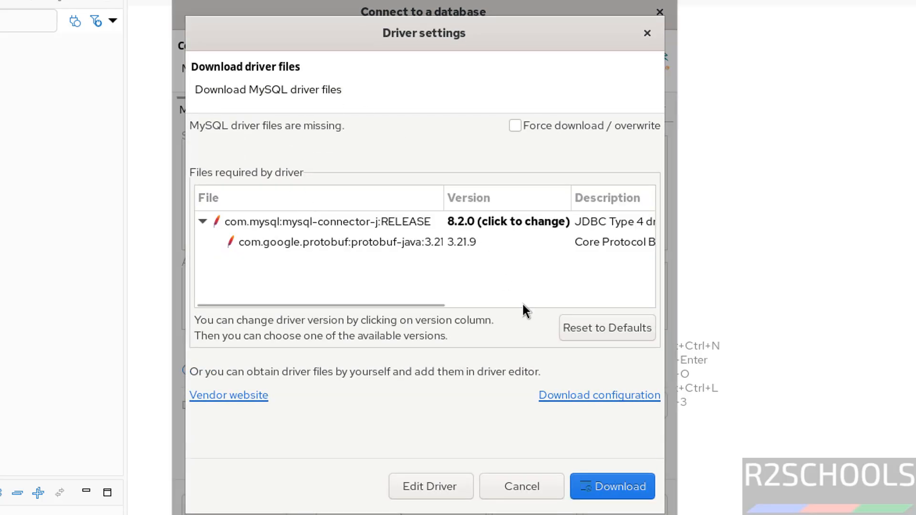
pyautogui.click(603, 488)
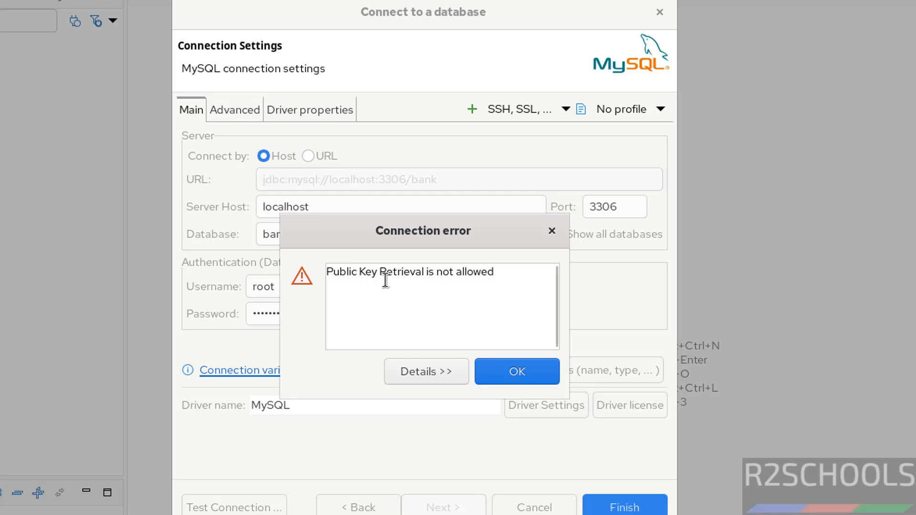
pyautogui.click(510, 370)
# - Set the driver property allowPublicKeyRetrieval to TRUE and finish creating the connection
pyautogui.click(299, 111)
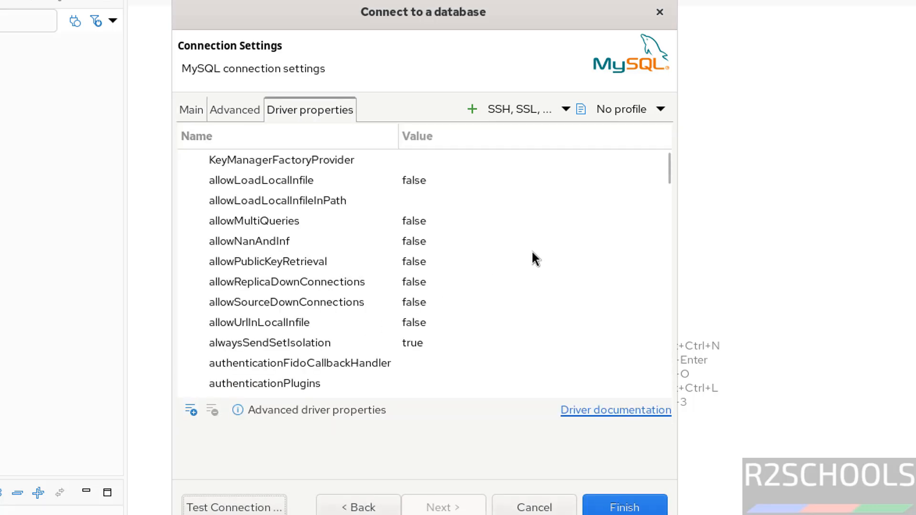
pyautogui.click(285, 263)
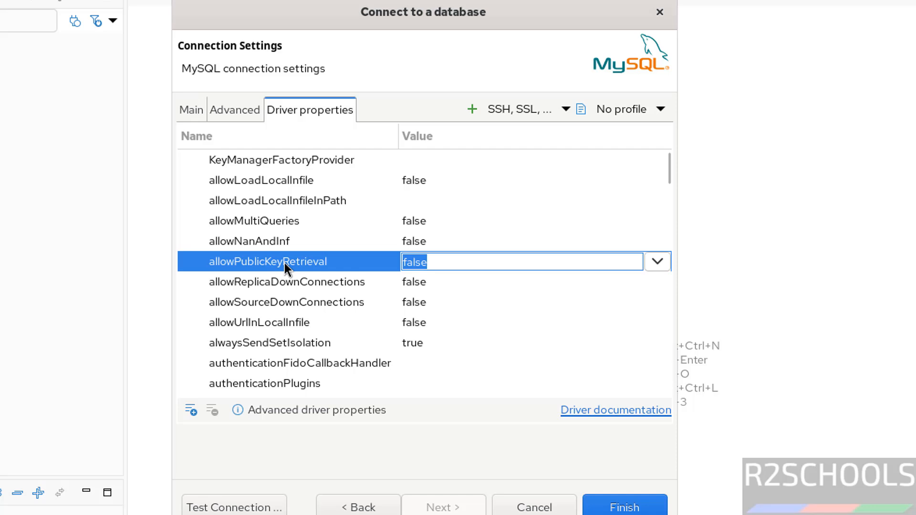
pyautogui.click(659, 263)
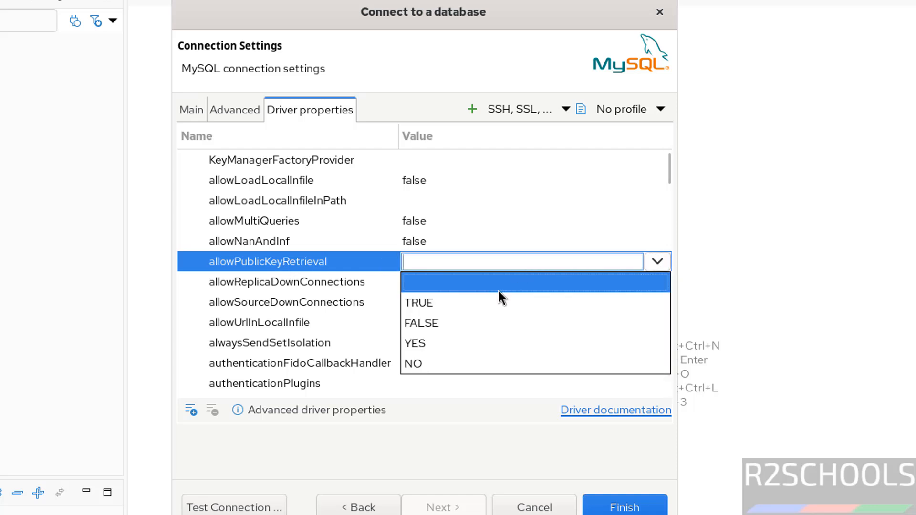
pyautogui.click(474, 301)
pyautogui.click(604, 507)
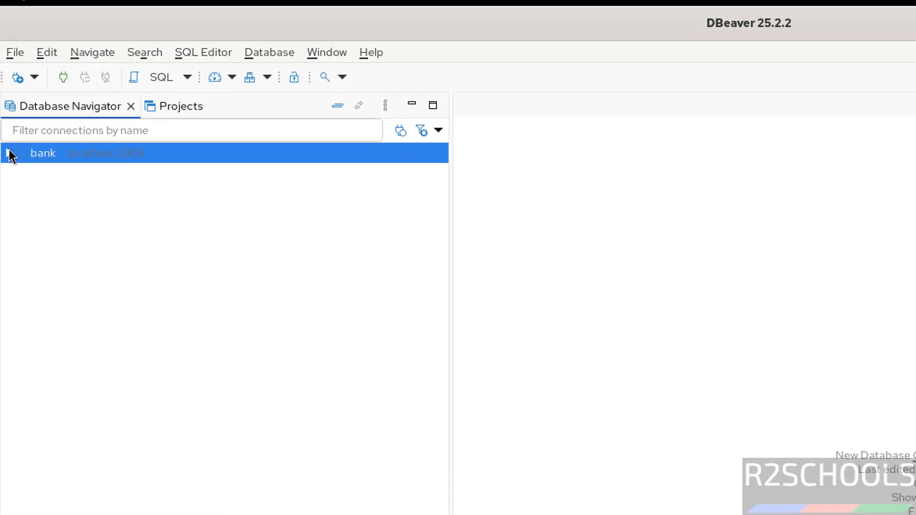
# - Expand the bank connection's databases and open an SQL console for the bank database
pyautogui.click(9, 153)
pyautogui.click(21, 173)
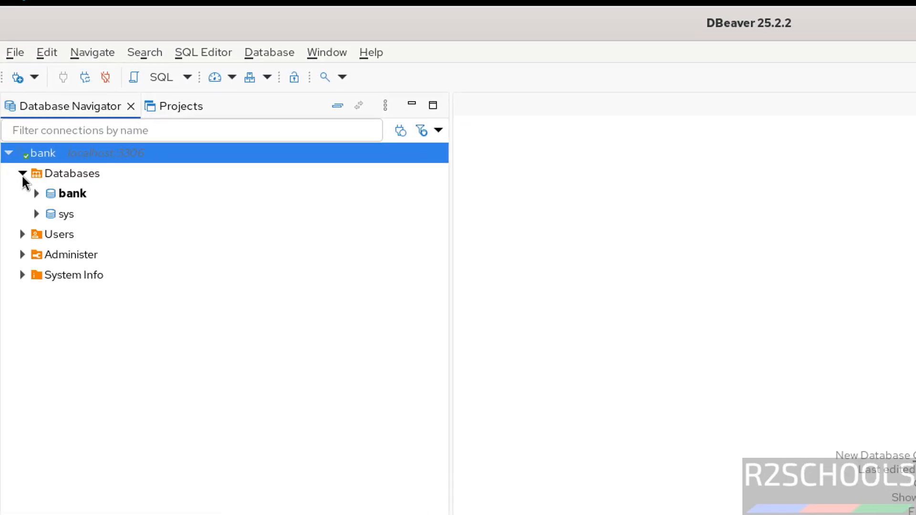
pyautogui.rightClick(70, 198)
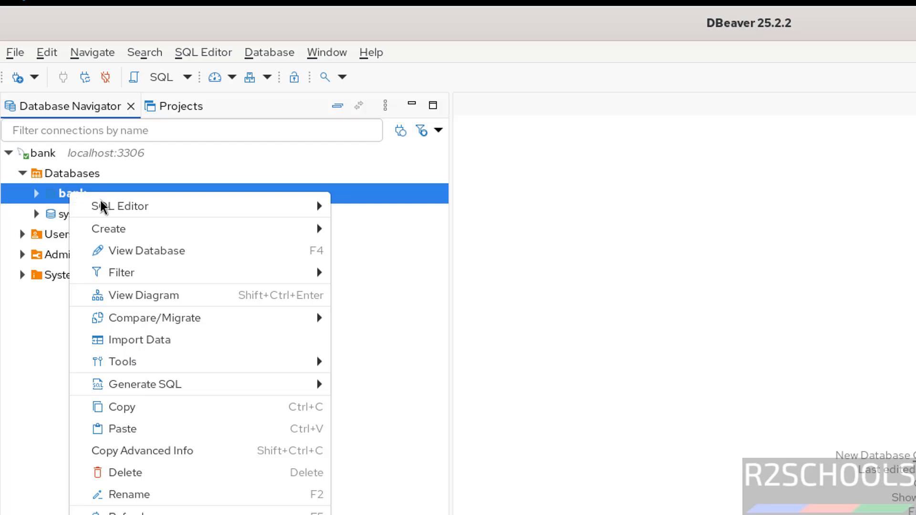
pyautogui.moveTo(180, 209)
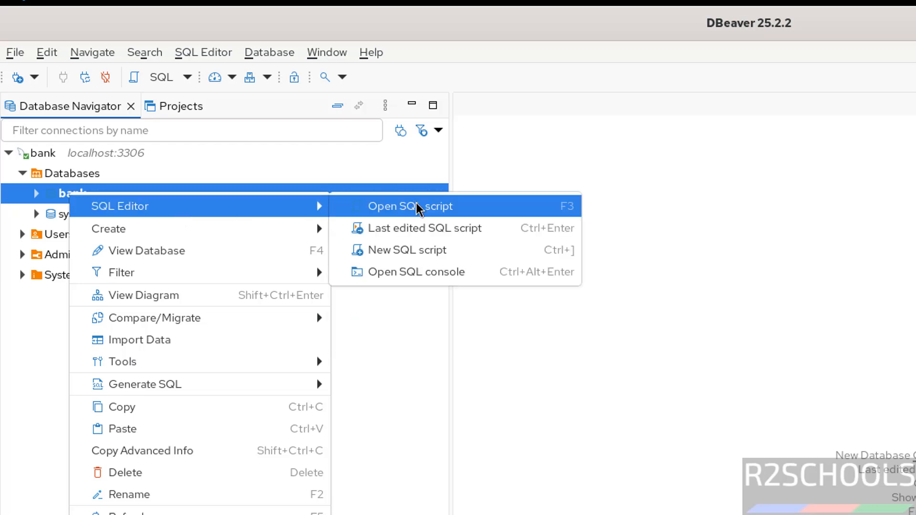
pyautogui.click(444, 284)
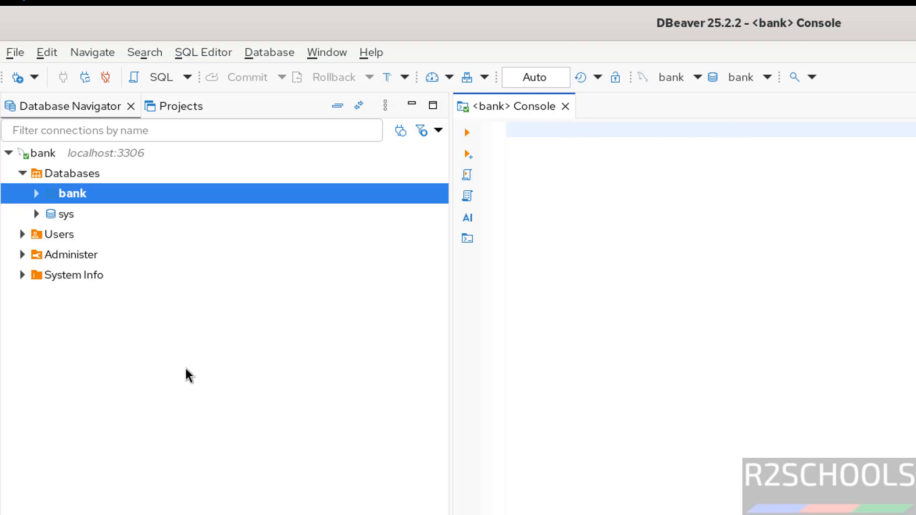
# - Expand the MySQL connection's Users and check which actions are available for its Databases folder
pyautogui.click(22, 234)
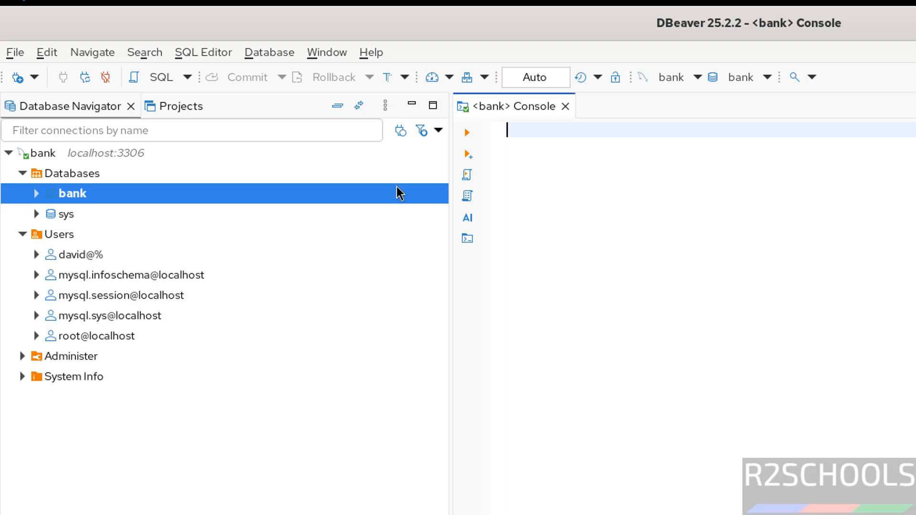
pyautogui.rightClick(85, 177)
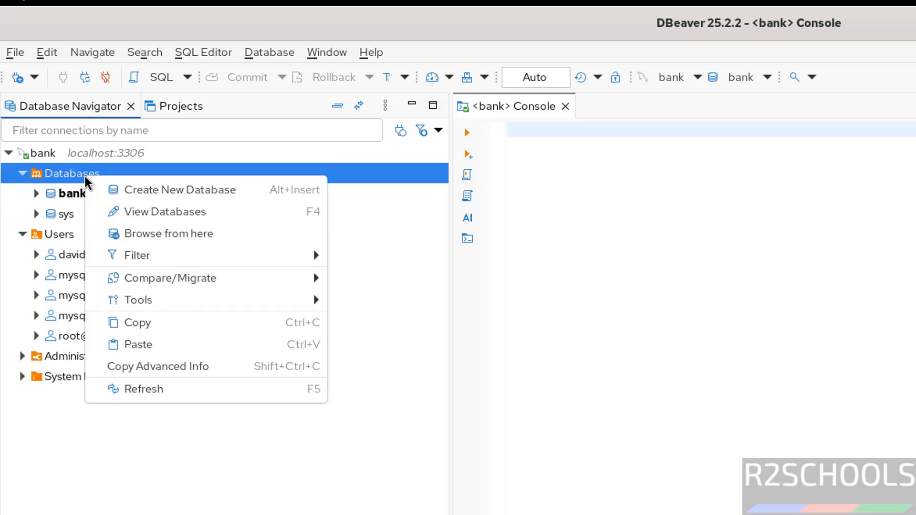
pyautogui.click(685, 205)
# - Write the query "select * from customer" in the bank console and run it
pyautogui.click(683, 198)
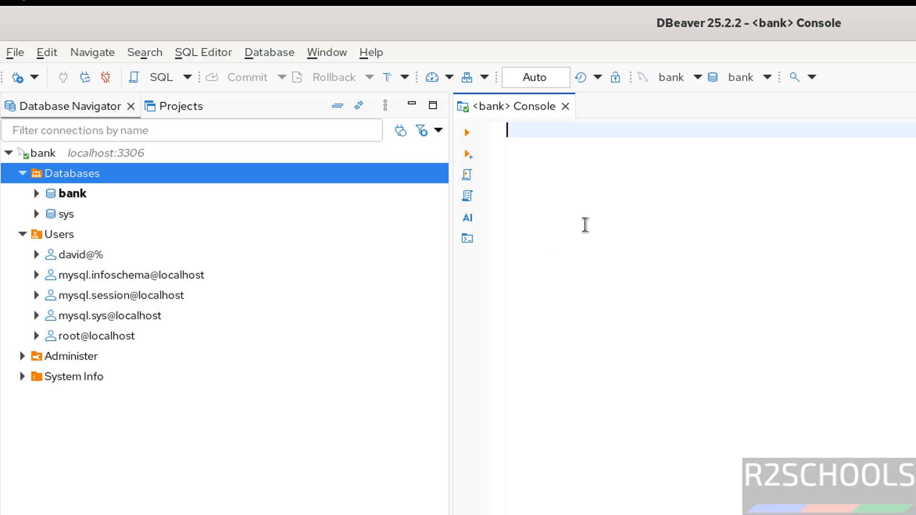
pyautogui.write('select')
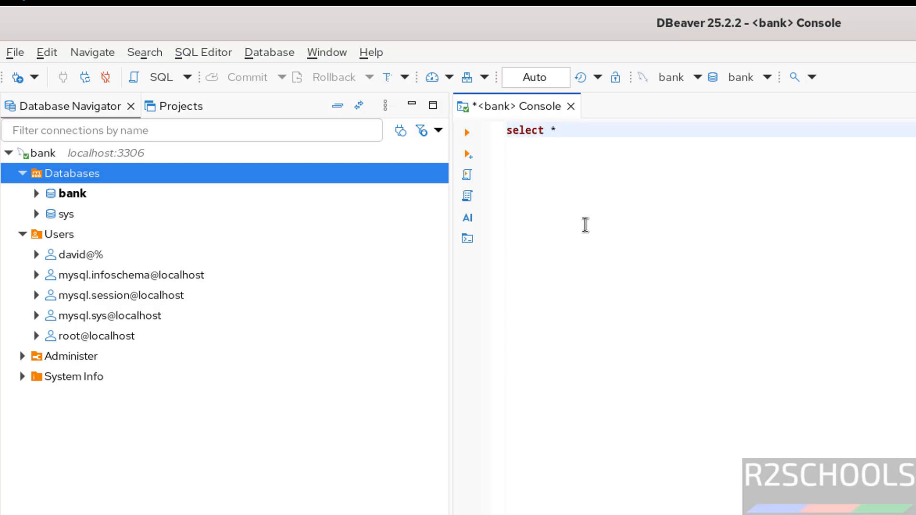
pyautogui.write(' * from customer')
pyautogui.hotkey('shift', 'Home')
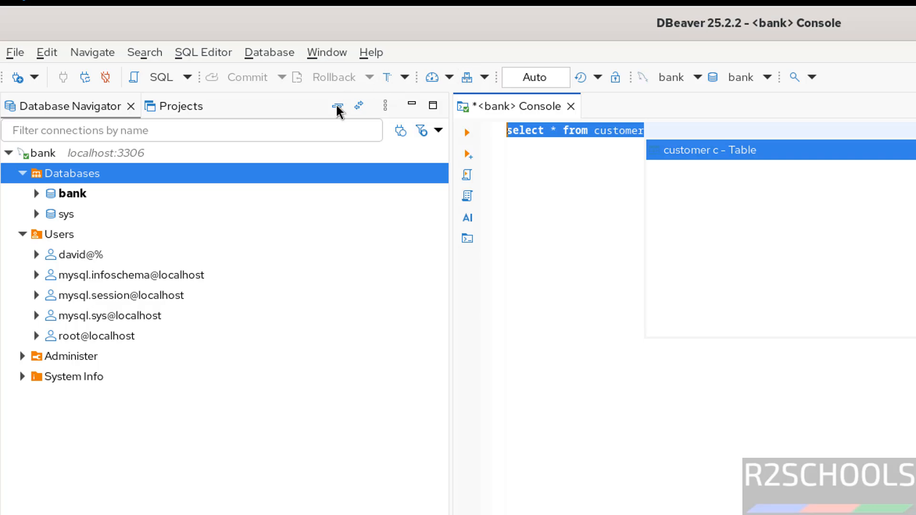
pyautogui.click(467, 133)
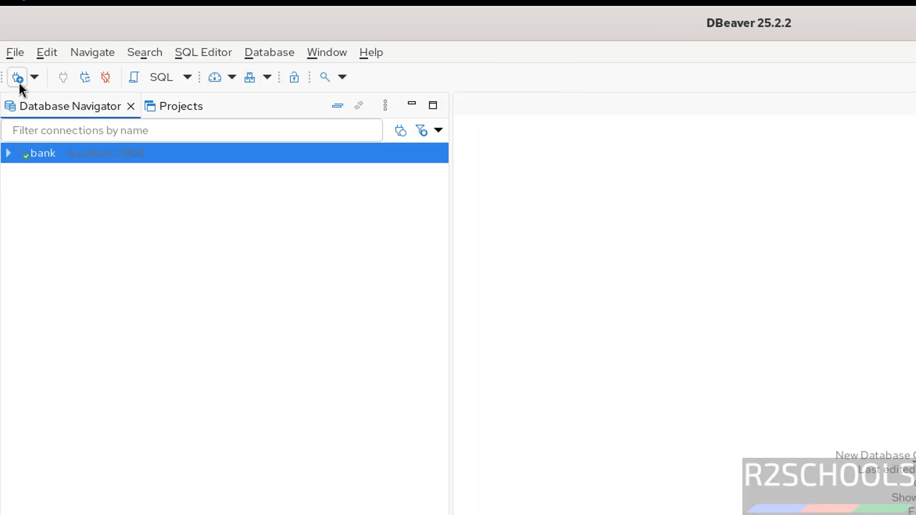
# - Start a new PostgreSQL connection to localhost, enable Show all databases and enter the password for the postgres user
pyautogui.click(18, 79)
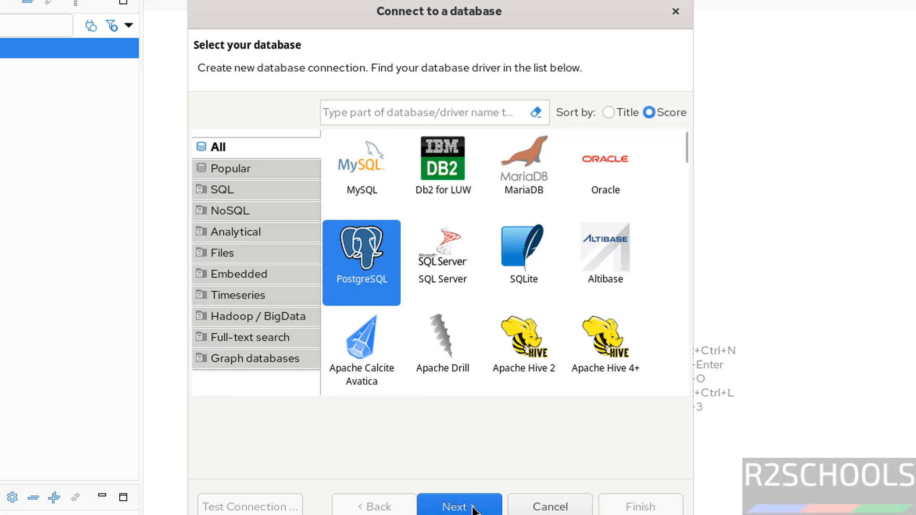
pyautogui.click(474, 509)
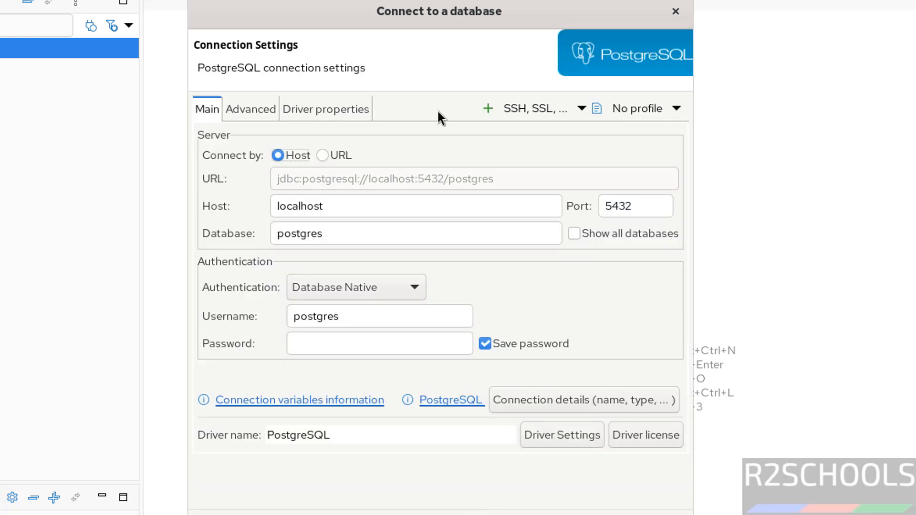
pyautogui.doubleClick(336, 206)
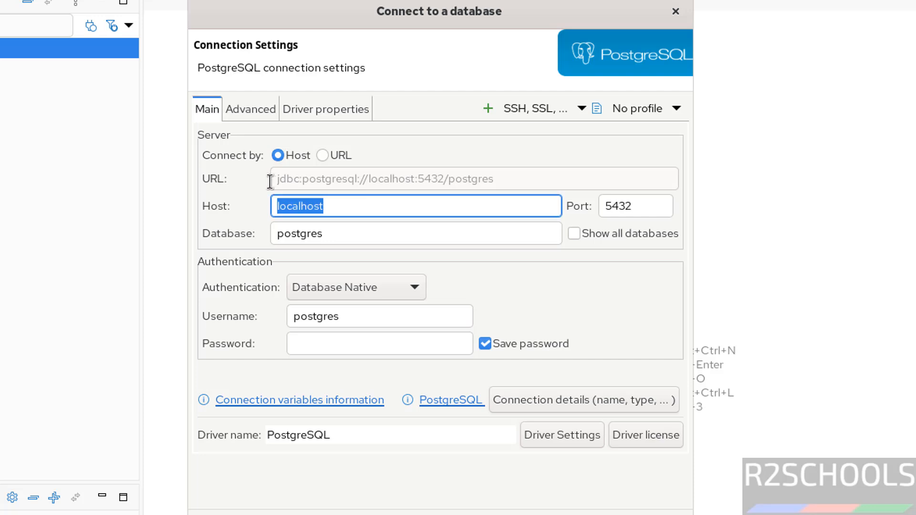
pyautogui.click(577, 232)
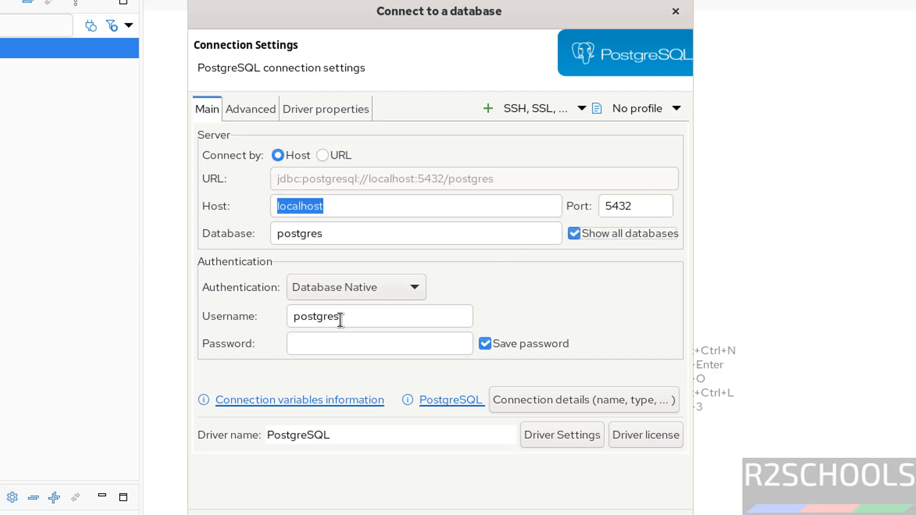
pyautogui.click(333, 343)
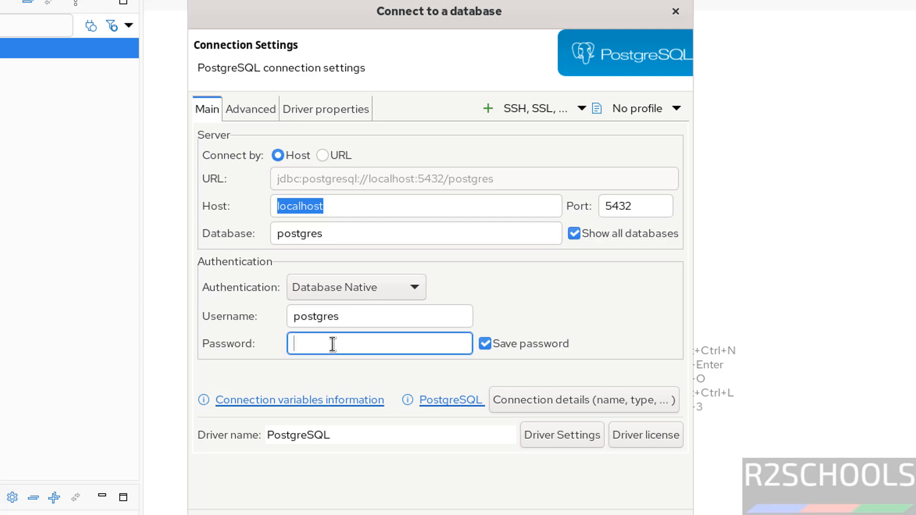
pyautogui.write('po•••••••')
# - Test the PostgreSQL connection, downloading the missing driver files, and finish creating the connection
pyautogui.click(233, 514)
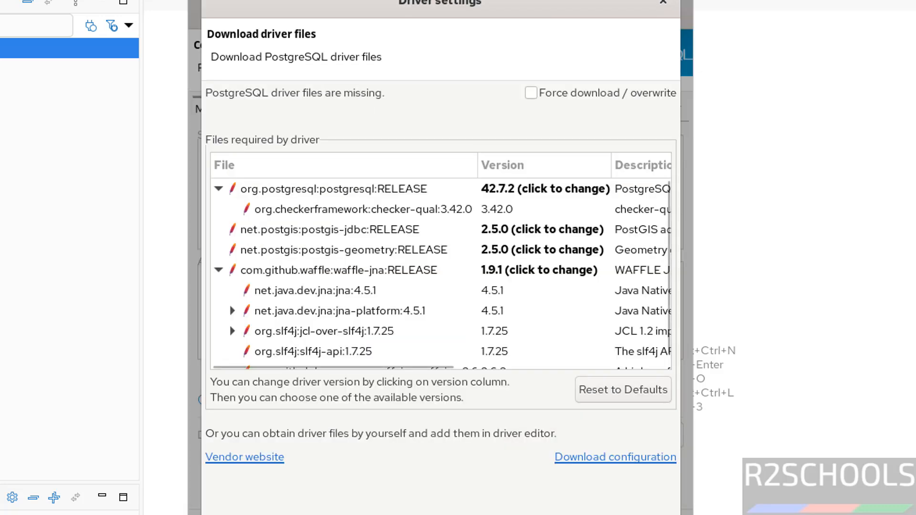
pyautogui.click(645, 514)
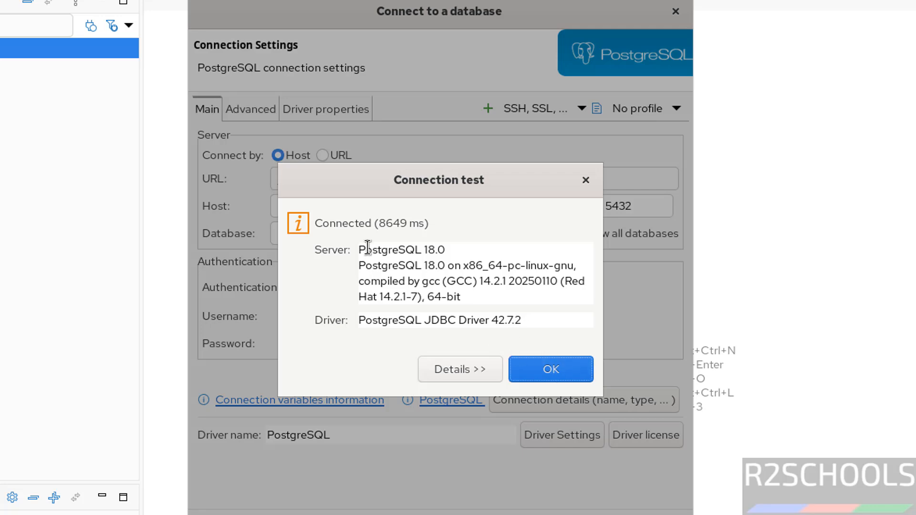
pyautogui.click(542, 368)
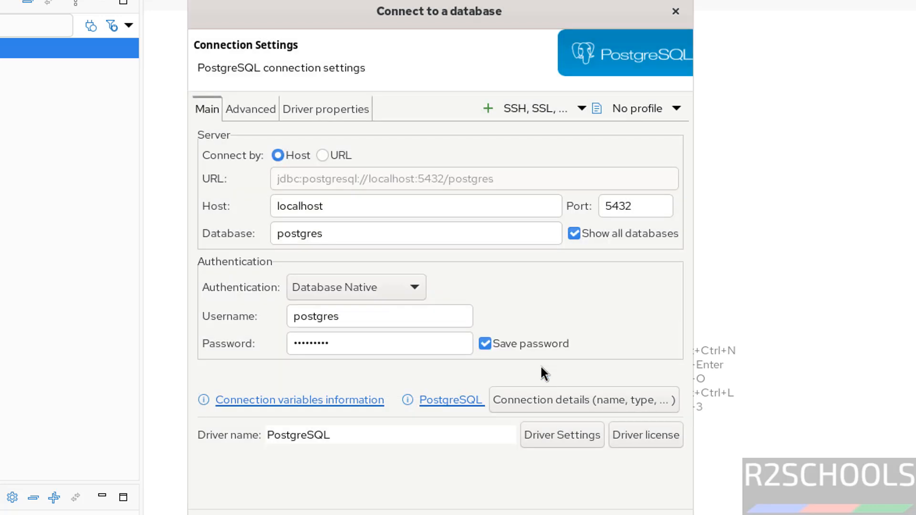
pyautogui.click(621, 512)
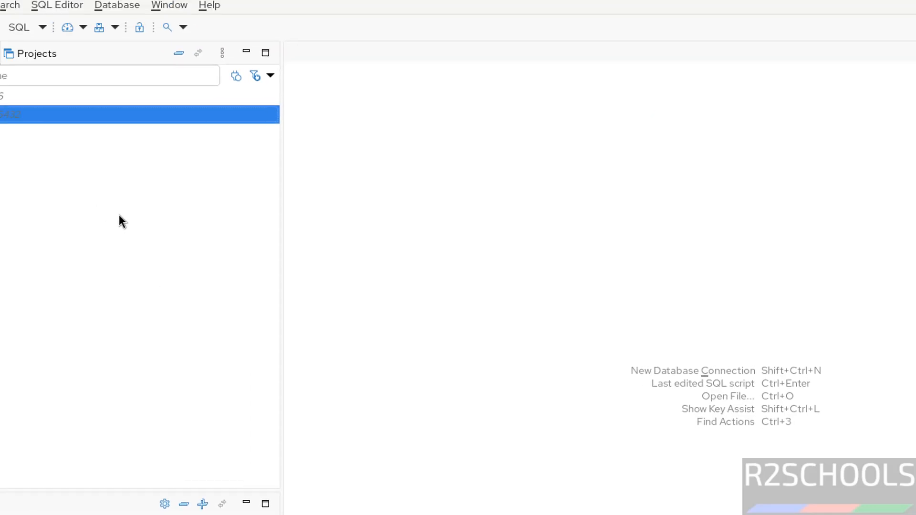
# - Expand the postgres connection's databases and open an SQL console for its bank database
pyautogui.click(7, 175)
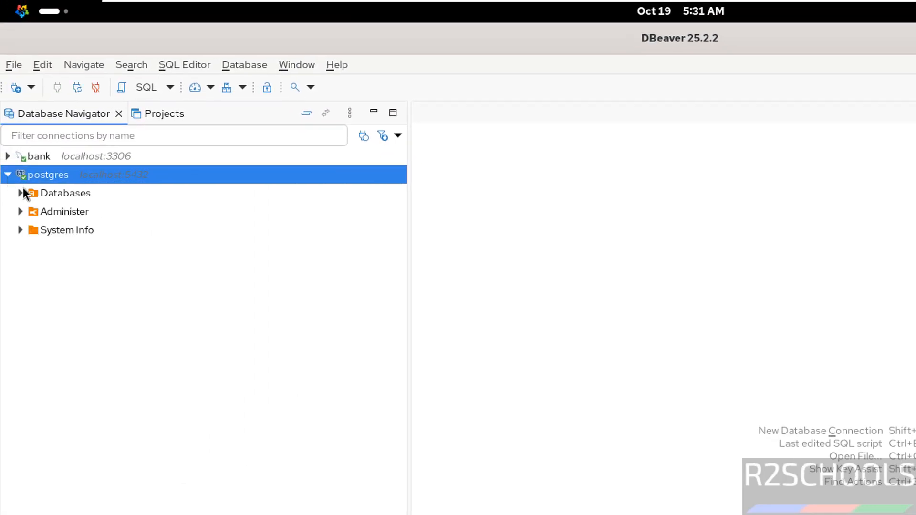
pyautogui.click(20, 193)
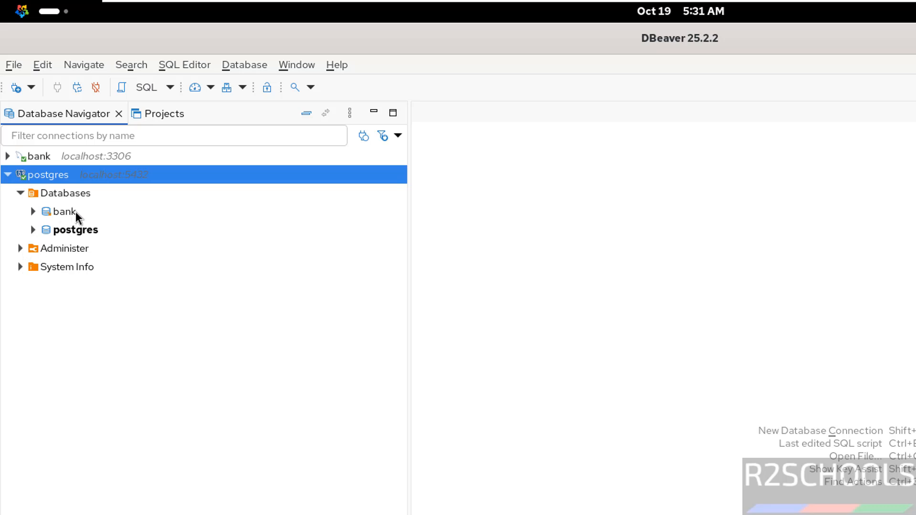
pyautogui.rightClick(68, 194)
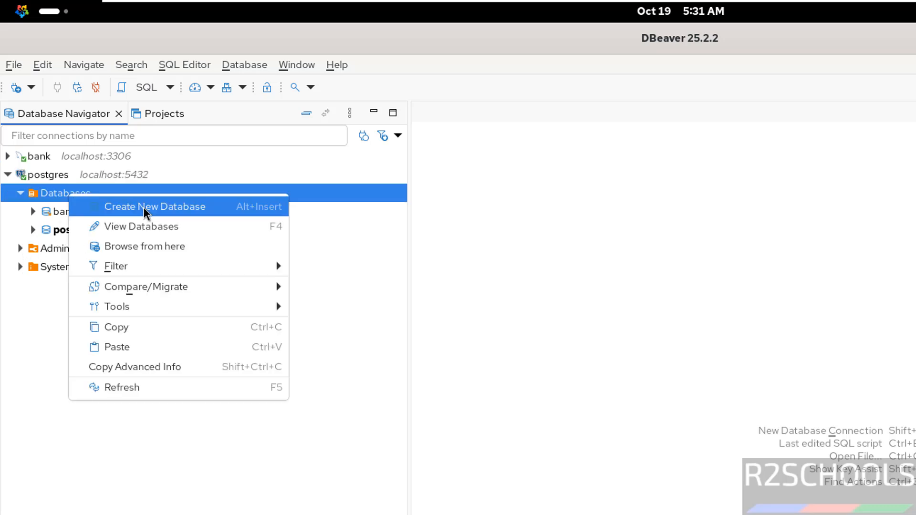
pyautogui.click(71, 214)
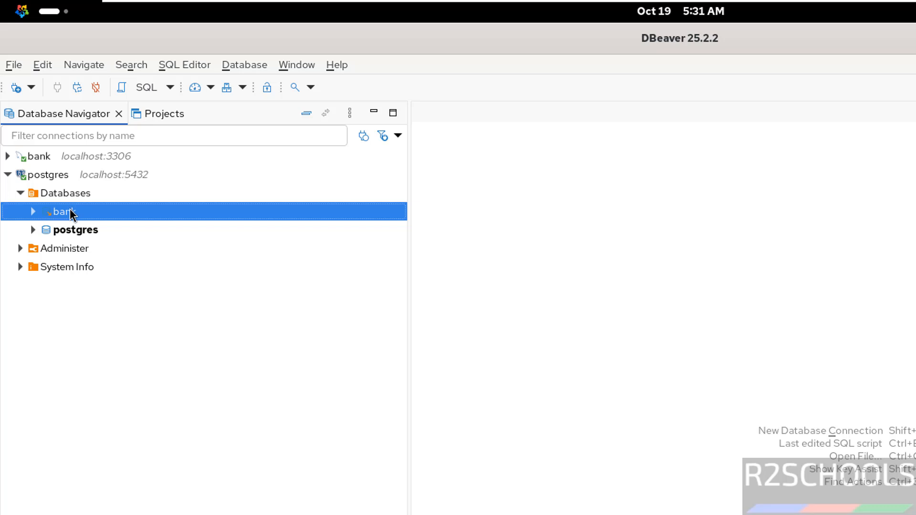
pyautogui.rightClick(71, 213)
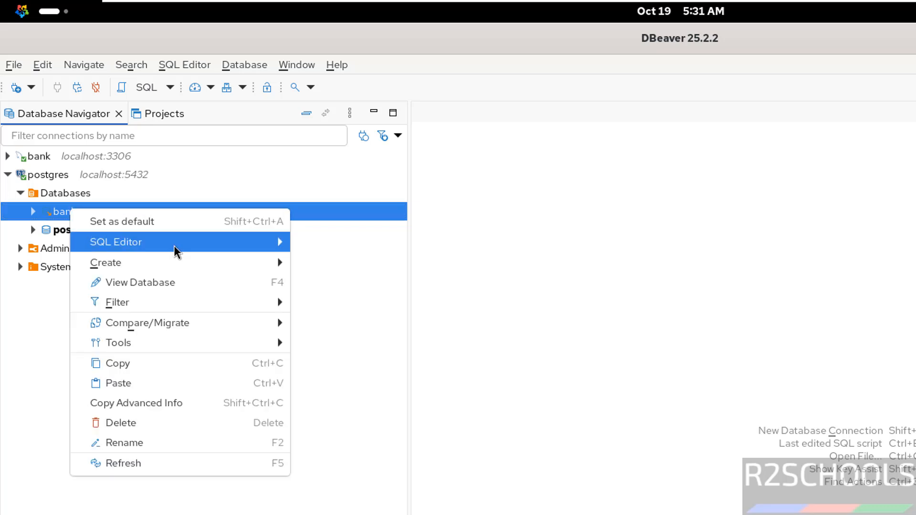
pyautogui.moveTo(177, 251)
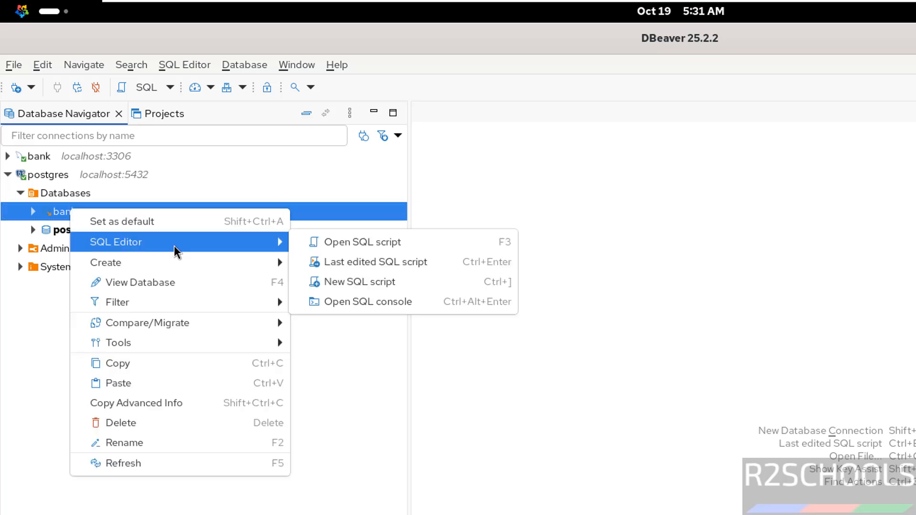
pyautogui.click(393, 306)
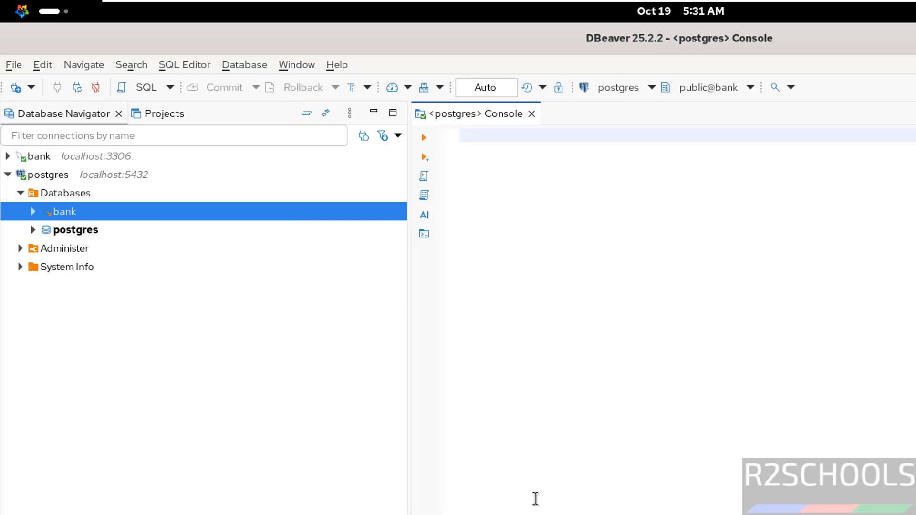
# - Switch to the terminal, list the Downloads folder and delete dbeaver-ce-25.2.2-stable.x86_64.rpm
pyautogui.hotkey('alt', 'Tab')
pyautogui.write('ls')
pyautogui.press('Return')
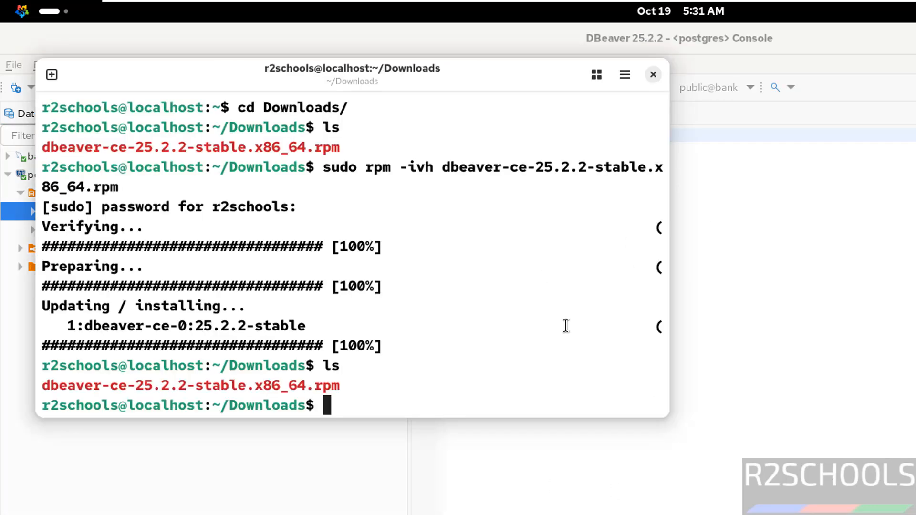
pyautogui.write('rm dbe')
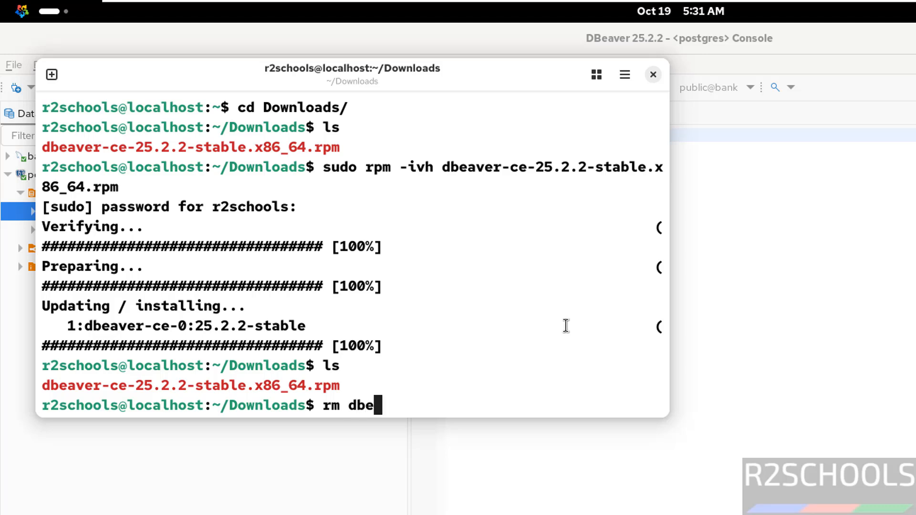
pyautogui.press('Tab')
pyautogui.press('Return')
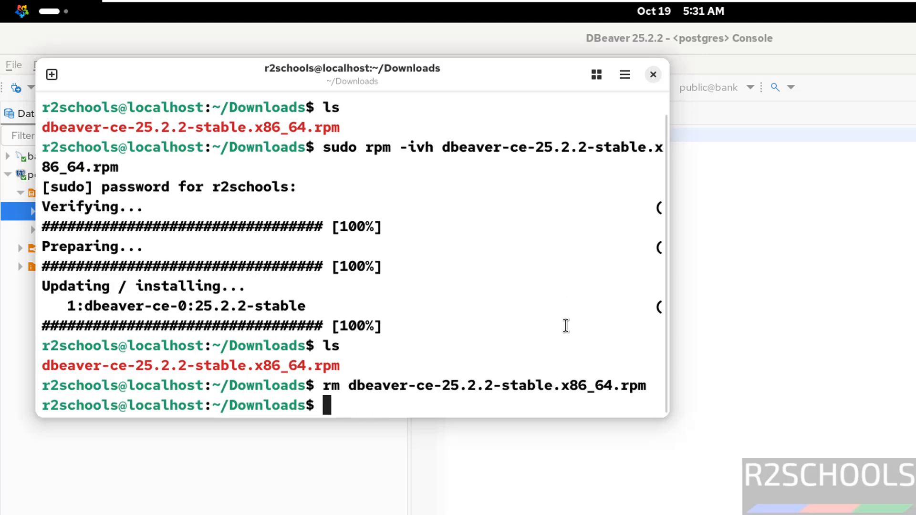